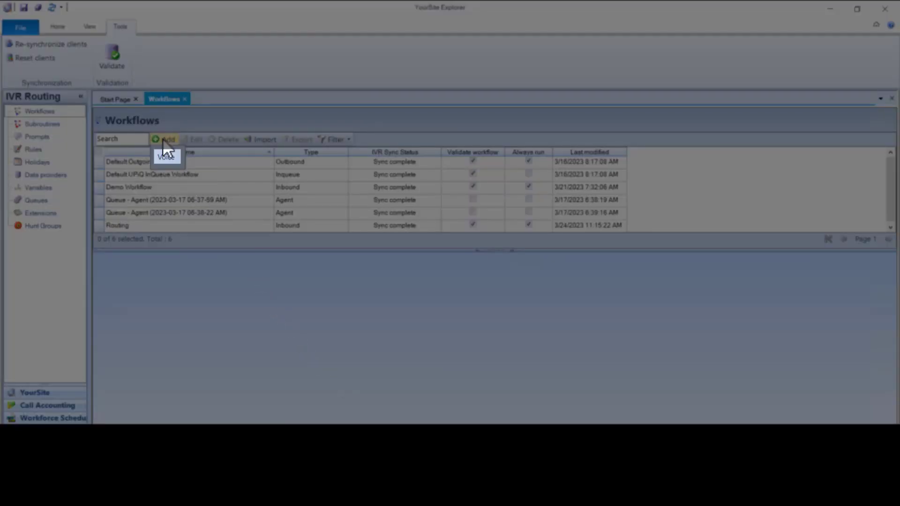
- Create a new RAD voice workflow from the Workflows Add menu
mouse_move(174, 158)
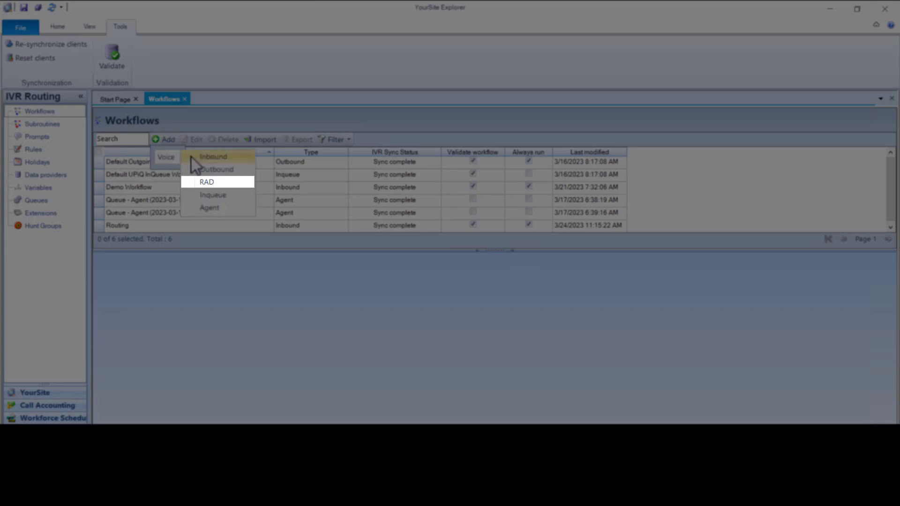
click(245, 185)
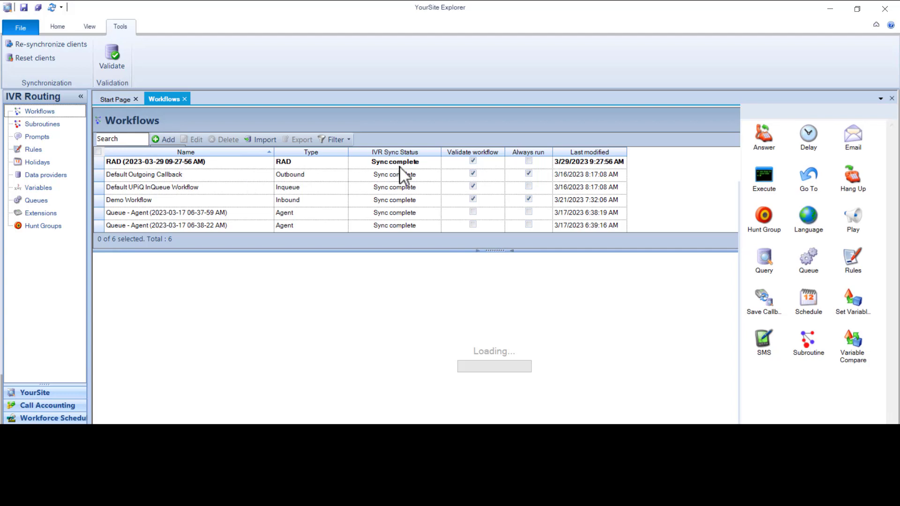
- Place Answer, Play and Hang Up activities on the designer canvas in sequence
drag(765, 136, 420, 314)
drag(853, 217, 419, 323)
drag(857, 190, 415, 339)
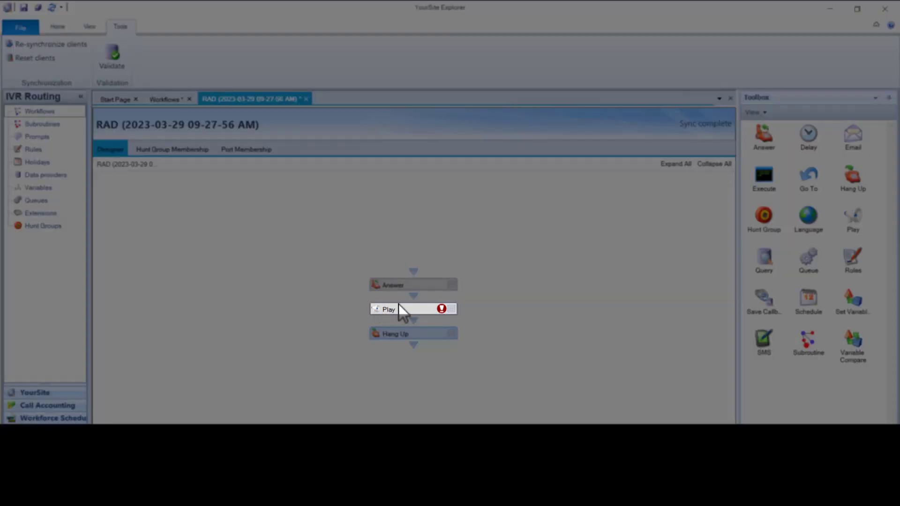
- Delete the Play activity and insert a Schedule activity between Answer and Hang Up
right_click(411, 308)
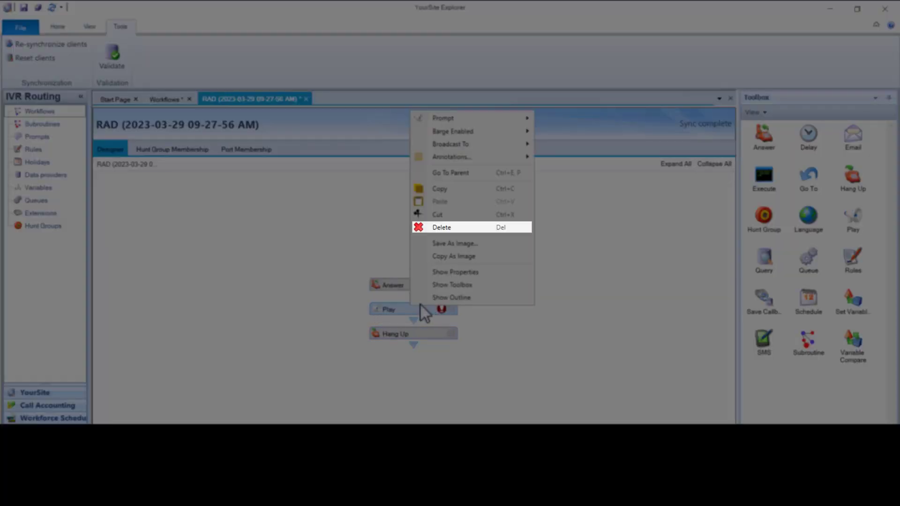
click(453, 230)
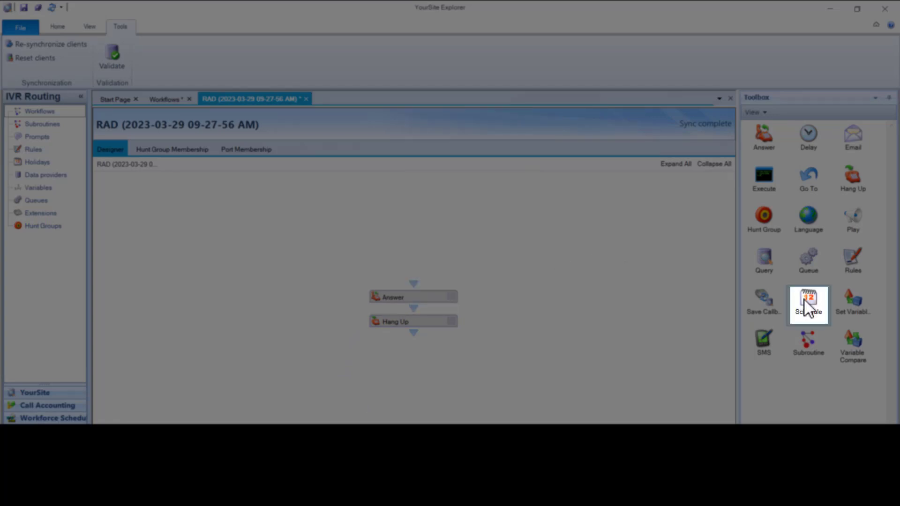
drag(807, 307, 417, 309)
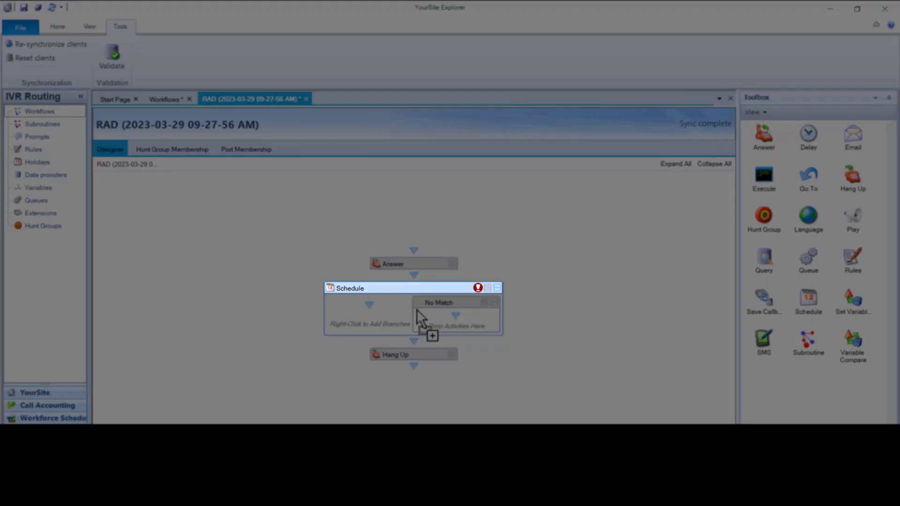
- Add a schedule condition branch to the Schedule with a Time-type condition
right_click(408, 292)
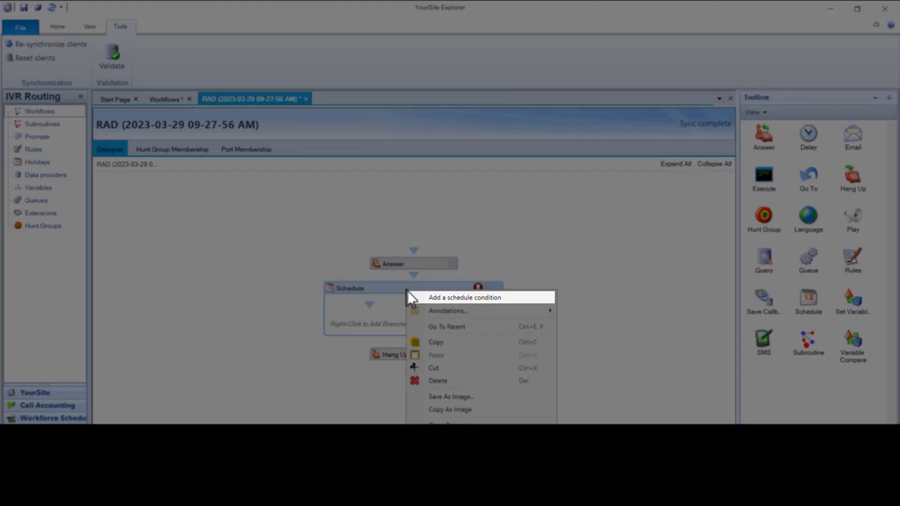
click(446, 298)
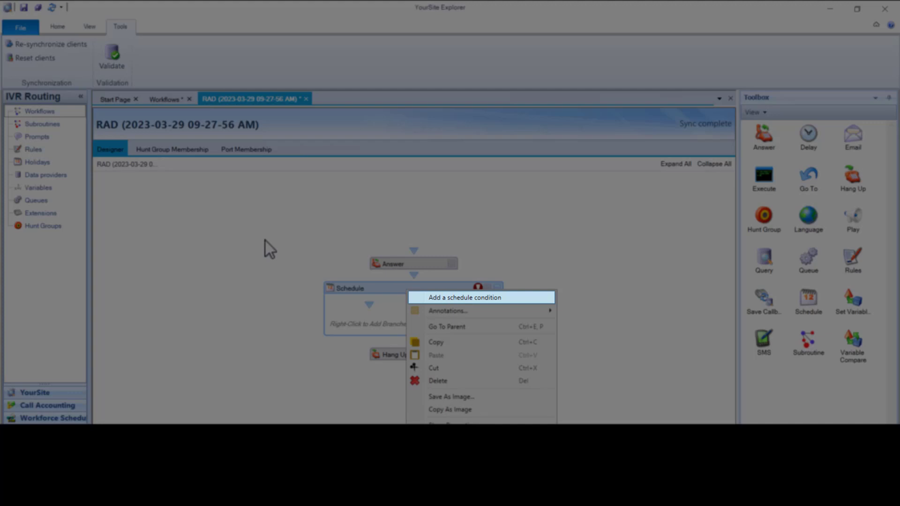
click(61, 87)
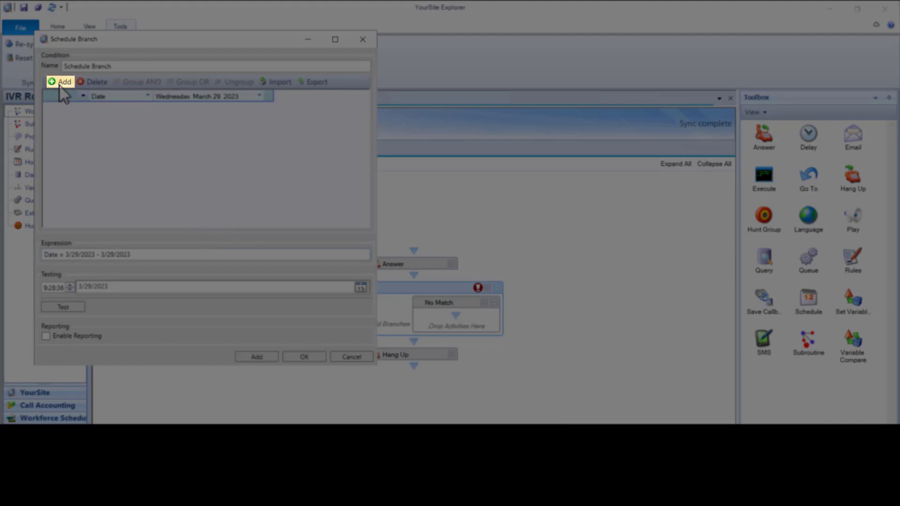
click(117, 99)
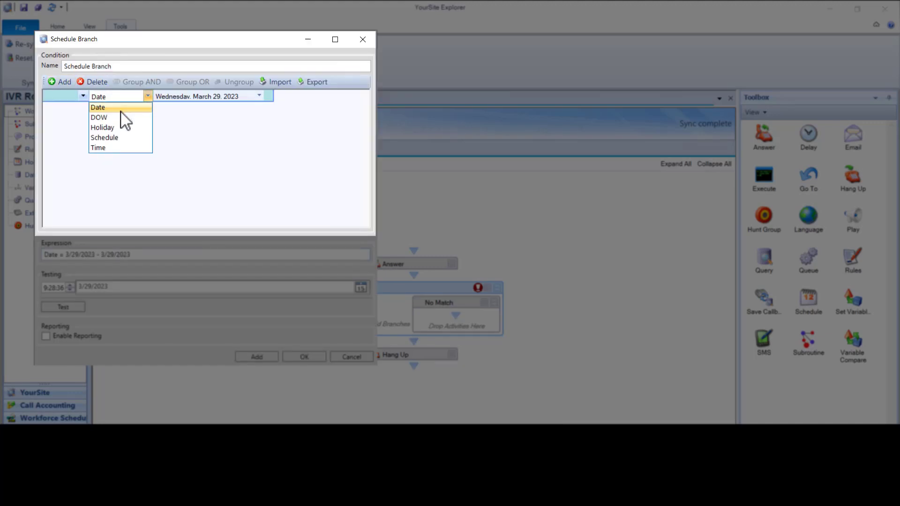
click(122, 148)
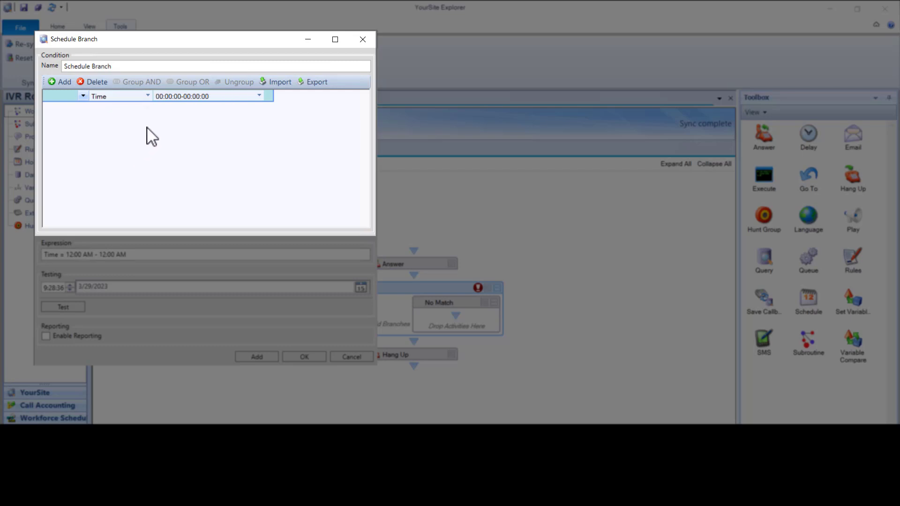
- Set the time range to 08:00:00–11:59:59 and name the branch Morning
click(160, 97)
click(220, 109)
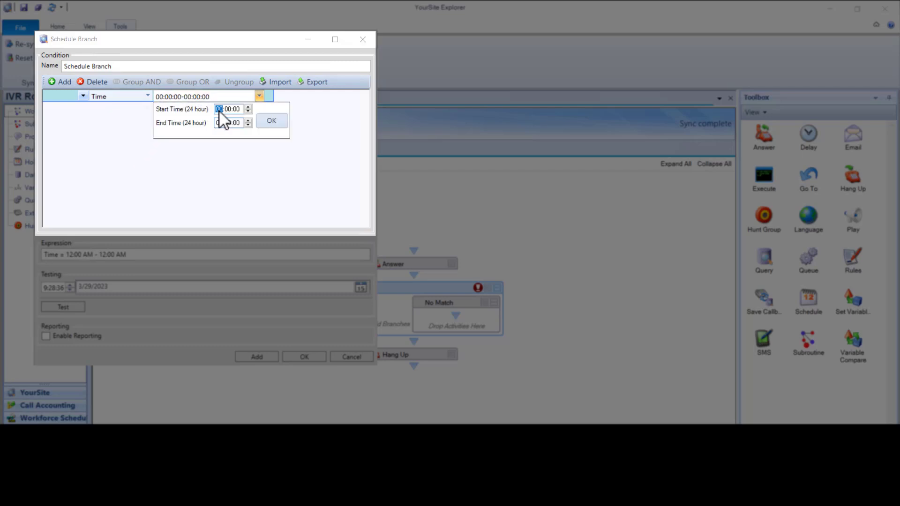
text(8)
click(219, 123)
text(11:59:59)
click(281, 125)
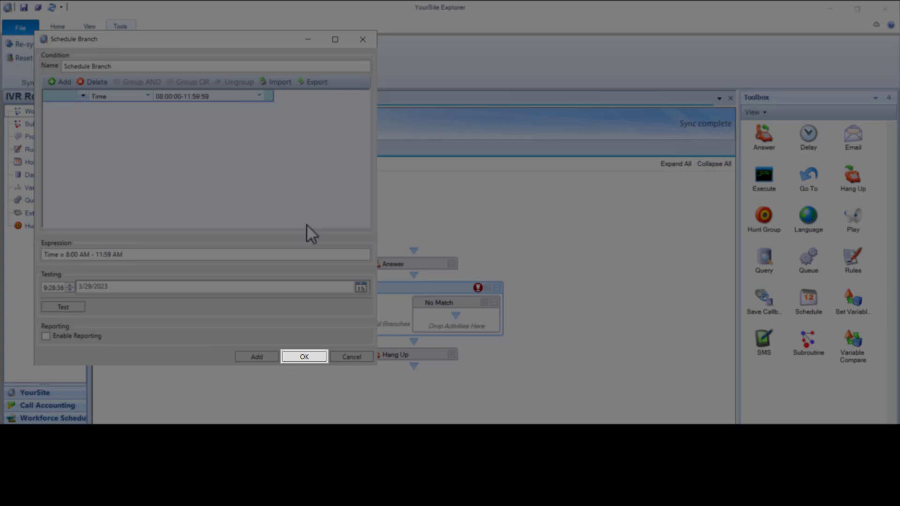
click(304, 357)
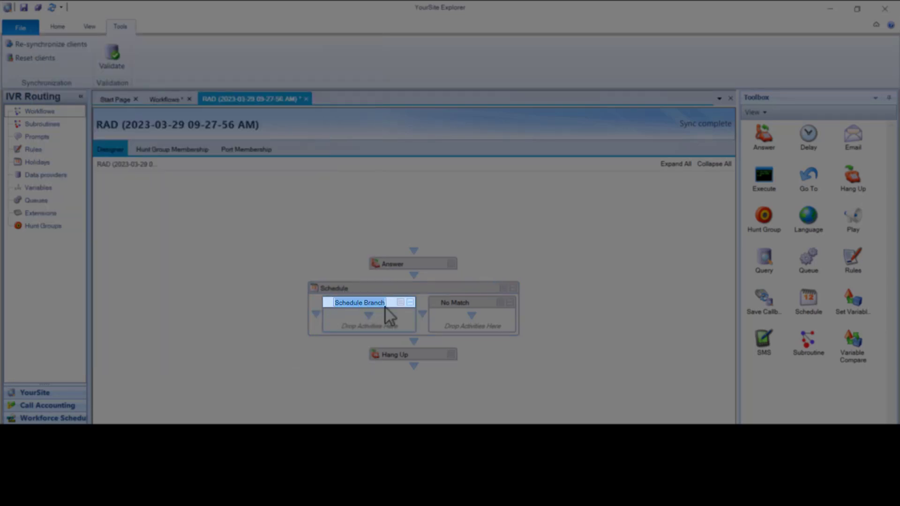
text(Morning)
key(Return)
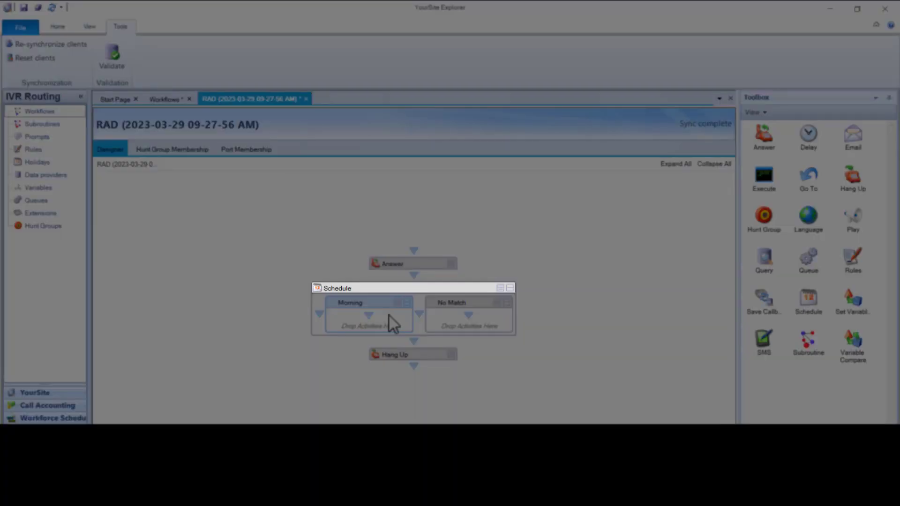
- Add another schedule condition branch to the Schedule with a Time-type condition
right_click(391, 291)
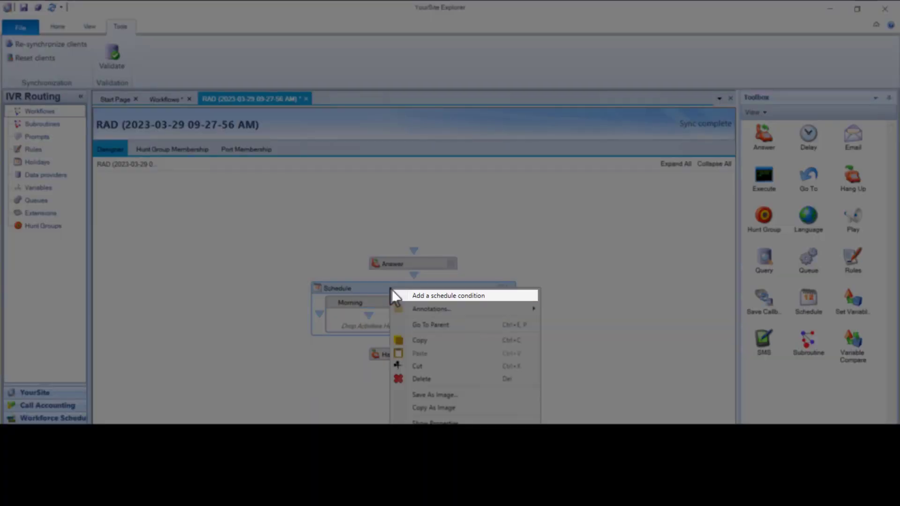
click(424, 300)
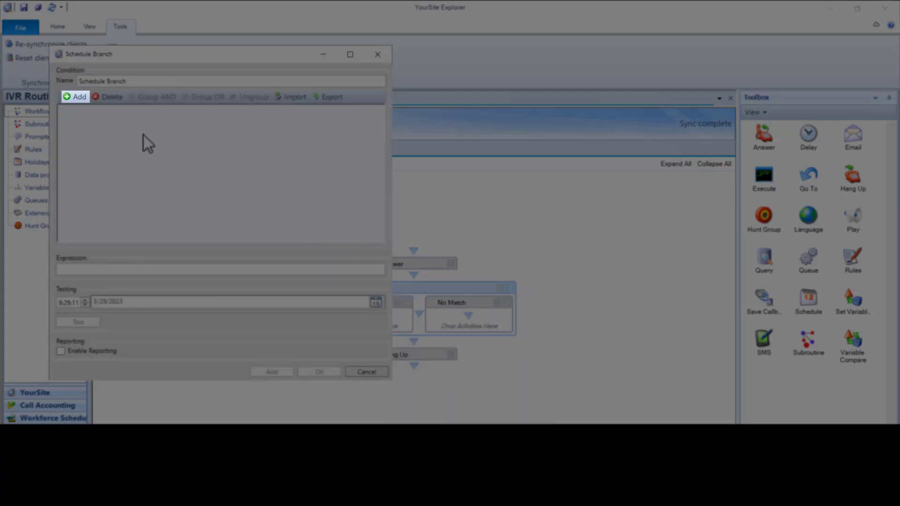
click(83, 99)
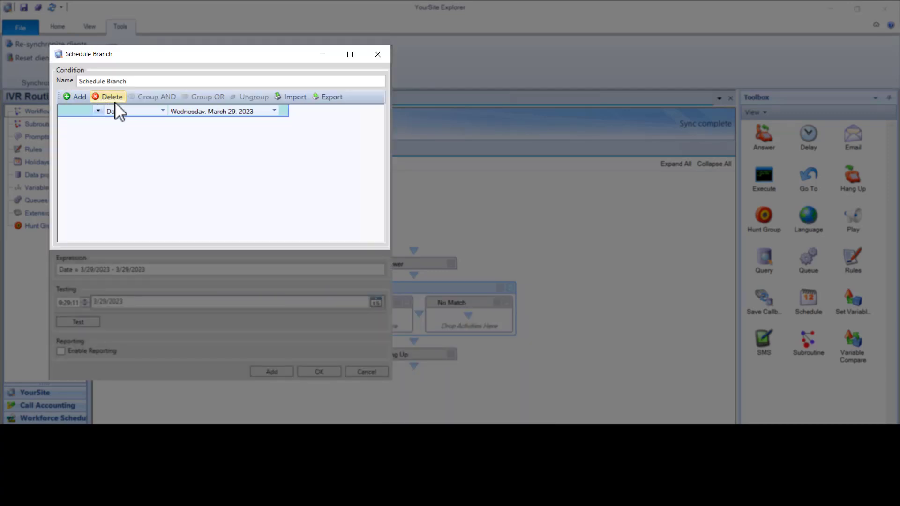
click(150, 111)
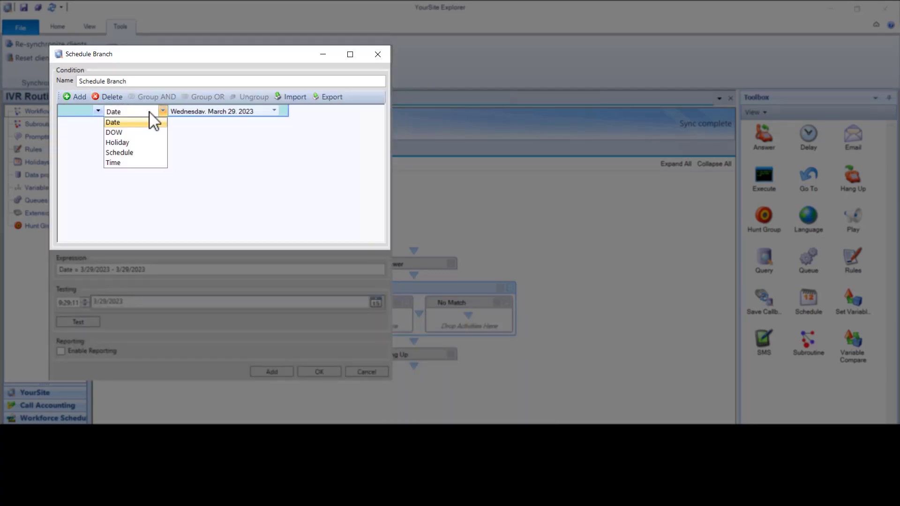
click(151, 163)
- Set the time range to 12:00:00–17:00:00 and name the branch Afternoon
click(194, 113)
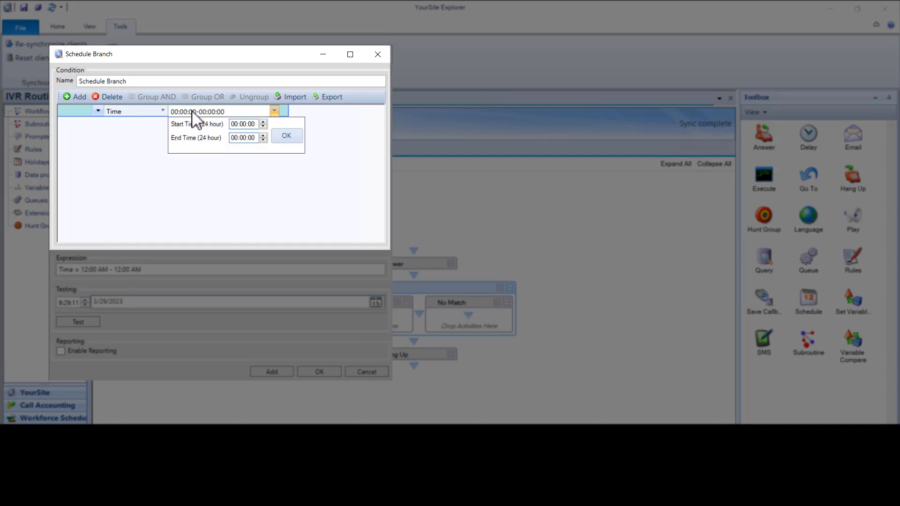
click(232, 125)
text(12)
click(233, 137)
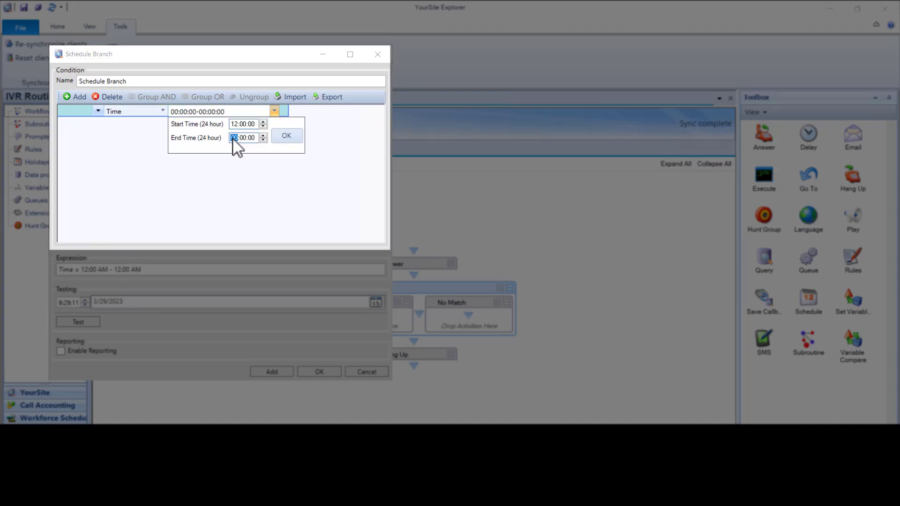
text(17)
click(289, 140)
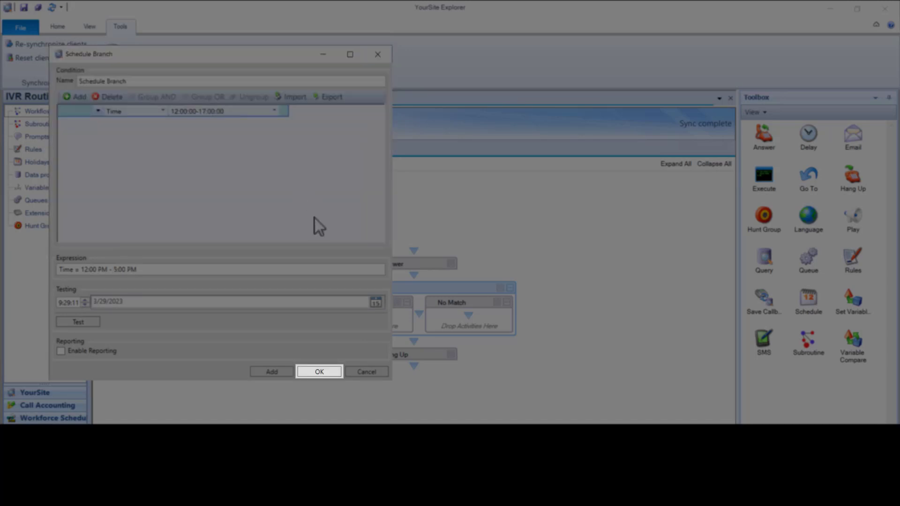
click(327, 372)
text(A)
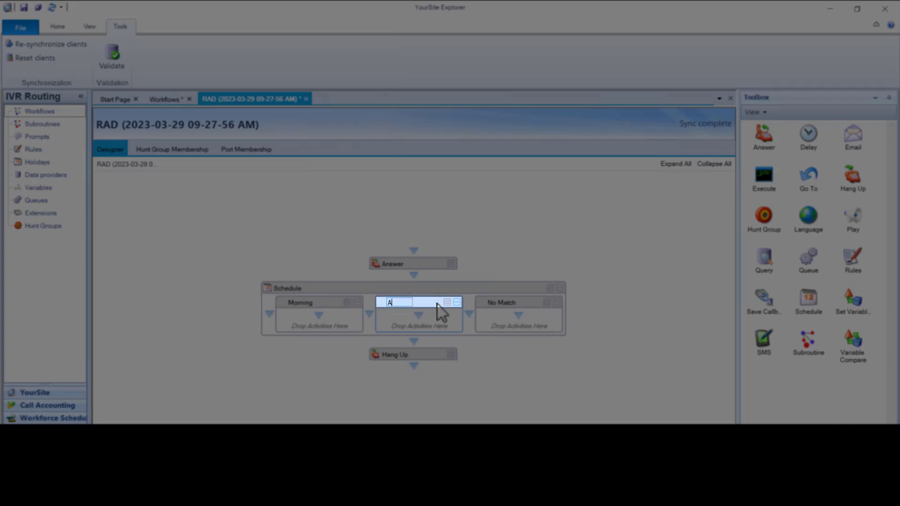
text(fternoon)
key(Return)
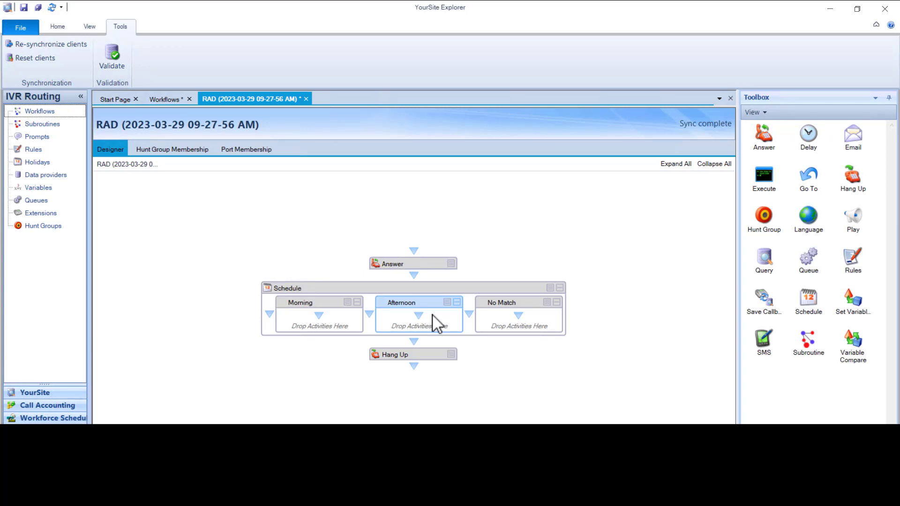
- Drop a Play activity into the Morning branch and another into the Afternoon branch
drag(863, 225, 319, 324)
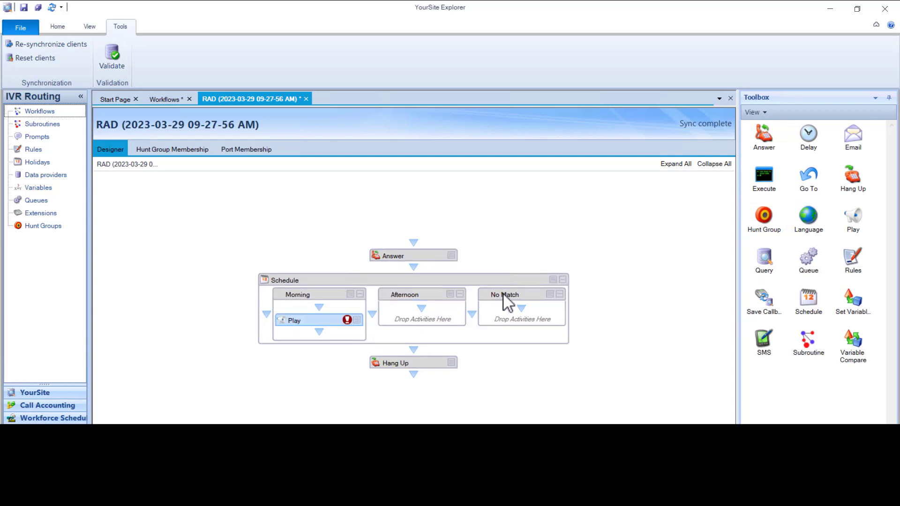
drag(868, 225, 429, 317)
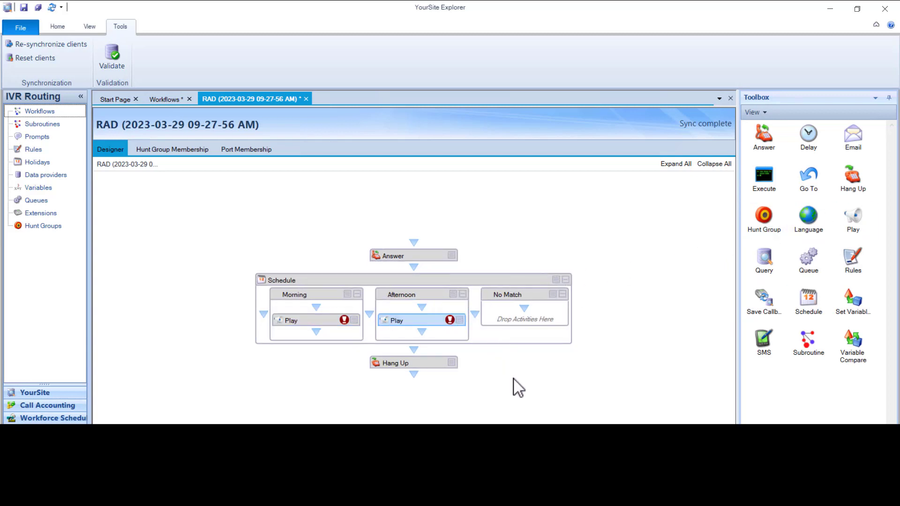